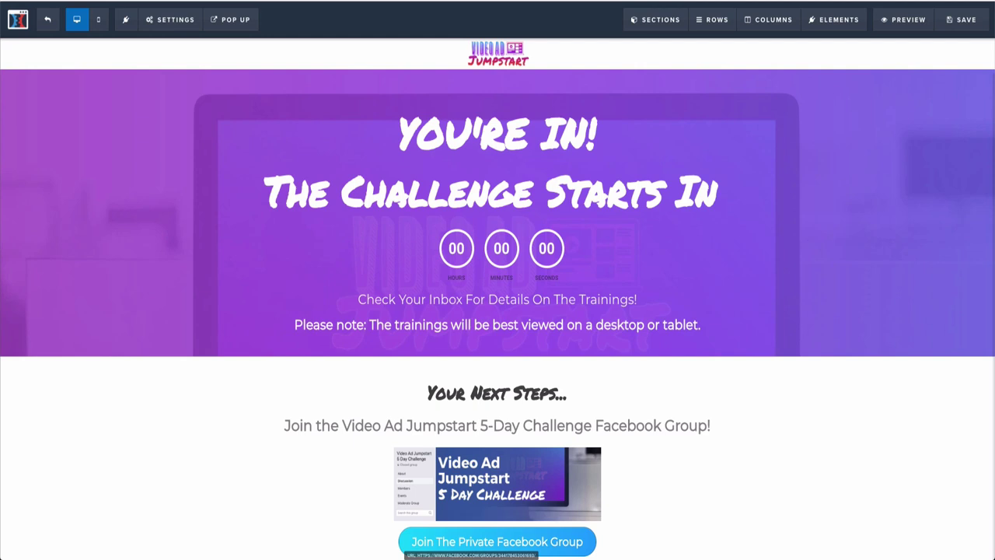
# Scroll the ClickFunnels thank-you page down to the Grab The Cheat Sheet button.
pyautogui.scroll(-3, 573, 291)
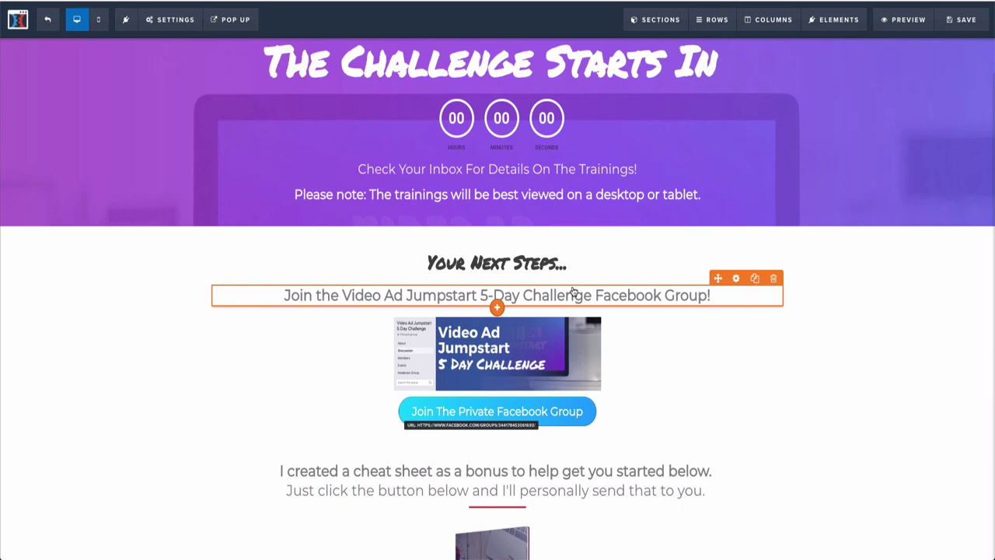
pyautogui.scroll(-3, 573, 292)
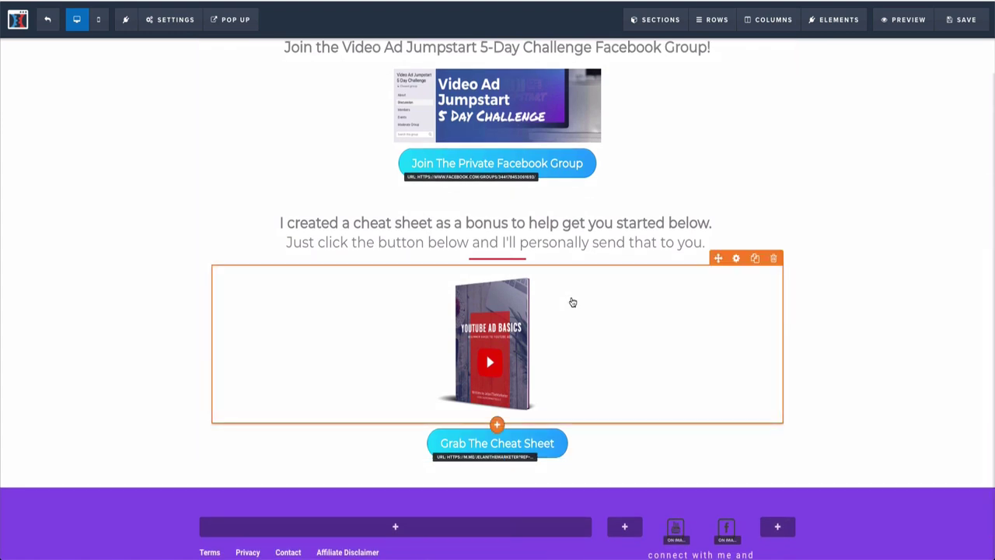
pyautogui.scroll(1, 575, 278)
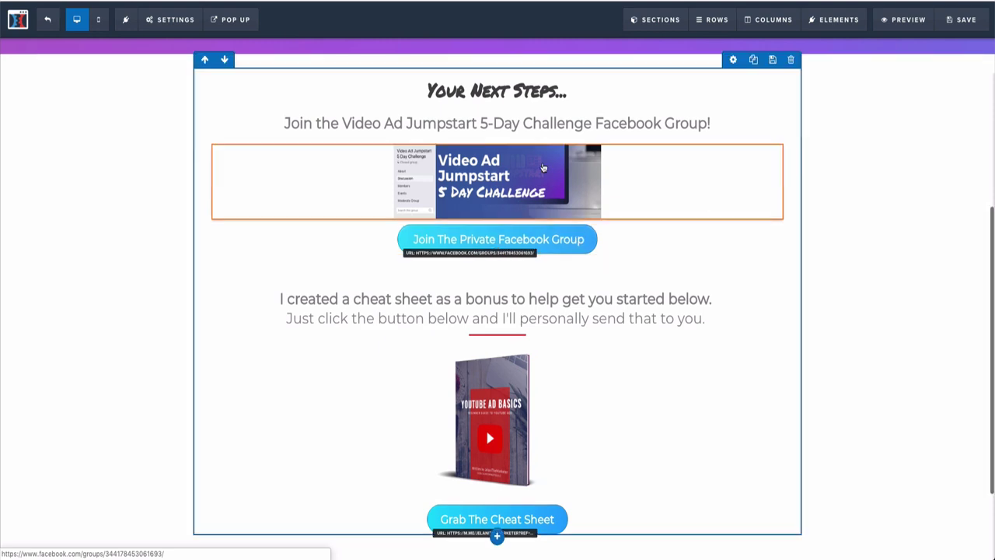
pyautogui.scroll(-3, 516, 266)
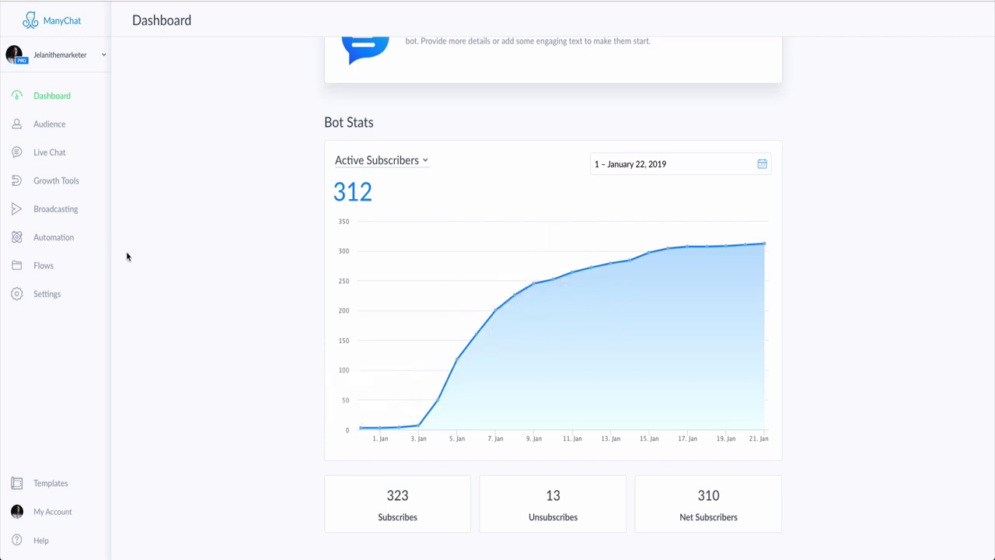
# From the Growth Tools list, start a new growth tool.
pyautogui.click(37, 185)
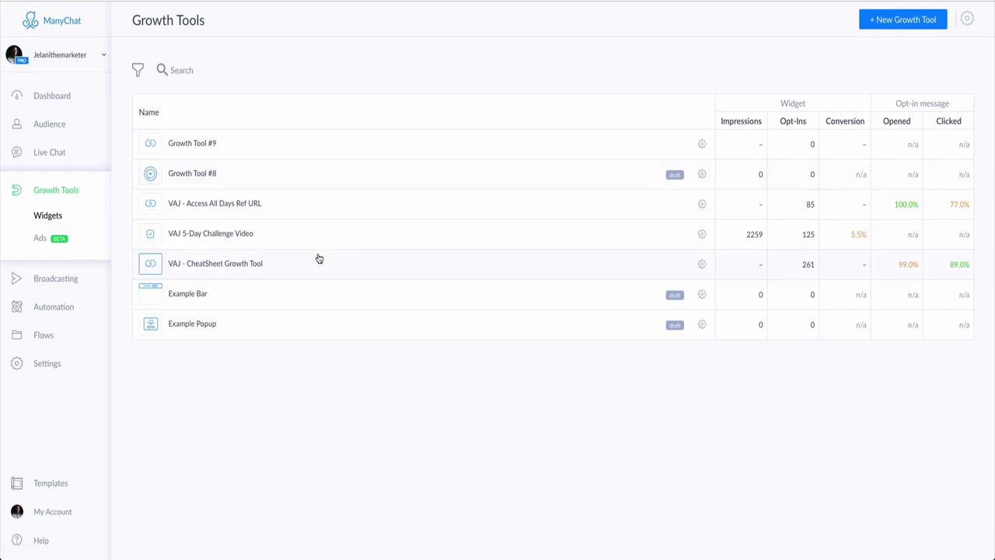
pyautogui.click(888, 21)
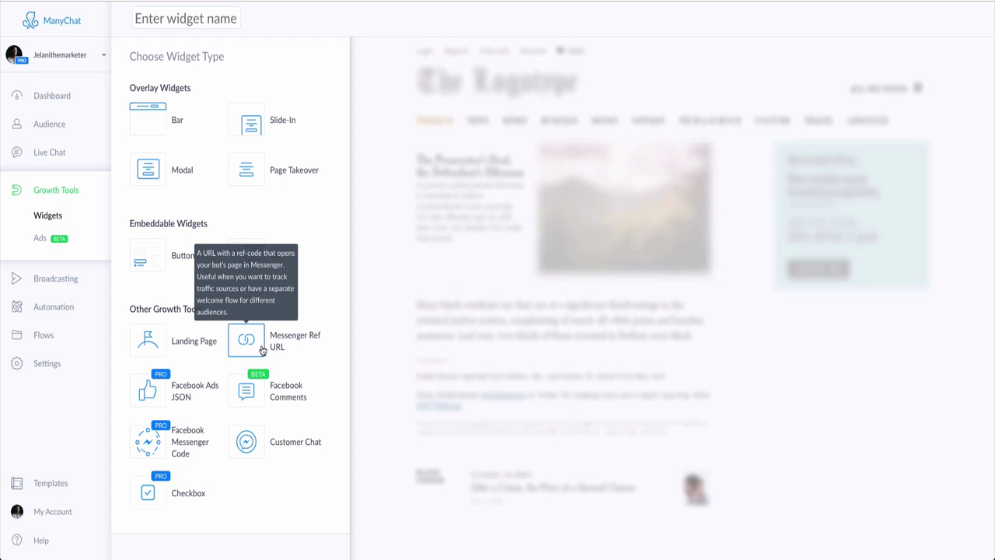
# Choose Messenger Ref URL, review its opt-in message, and return to the growth tools list.
pyautogui.click(262, 350)
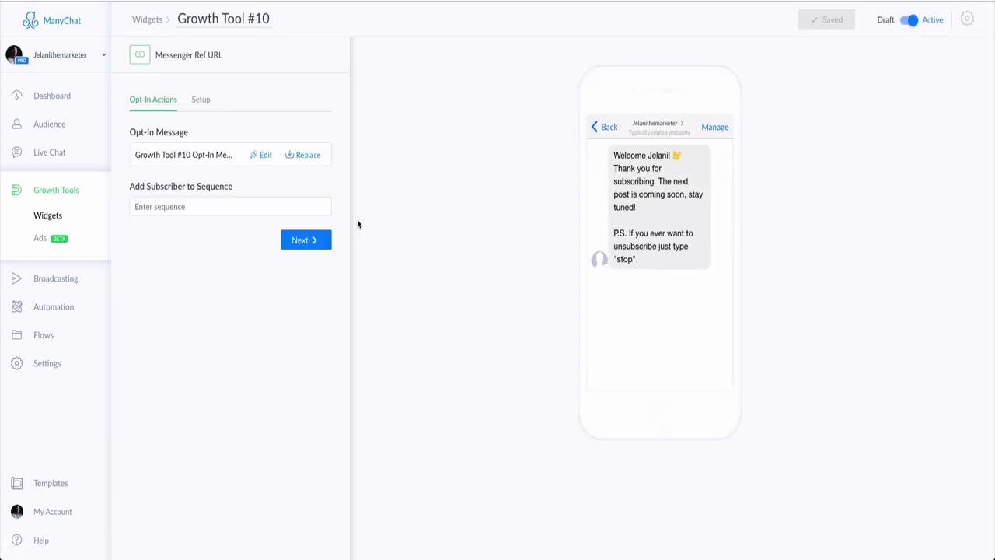
pyautogui.click(261, 155)
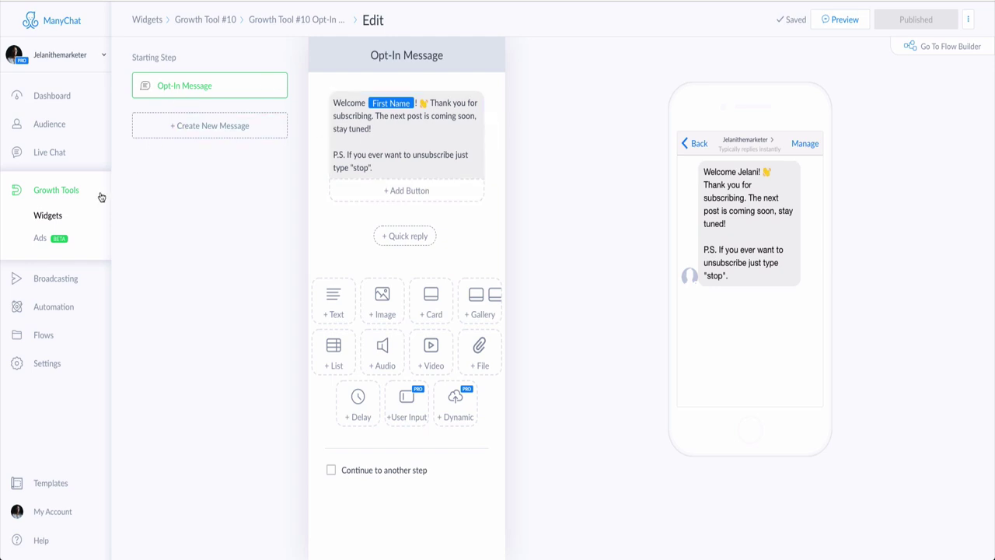
pyautogui.click(54, 218)
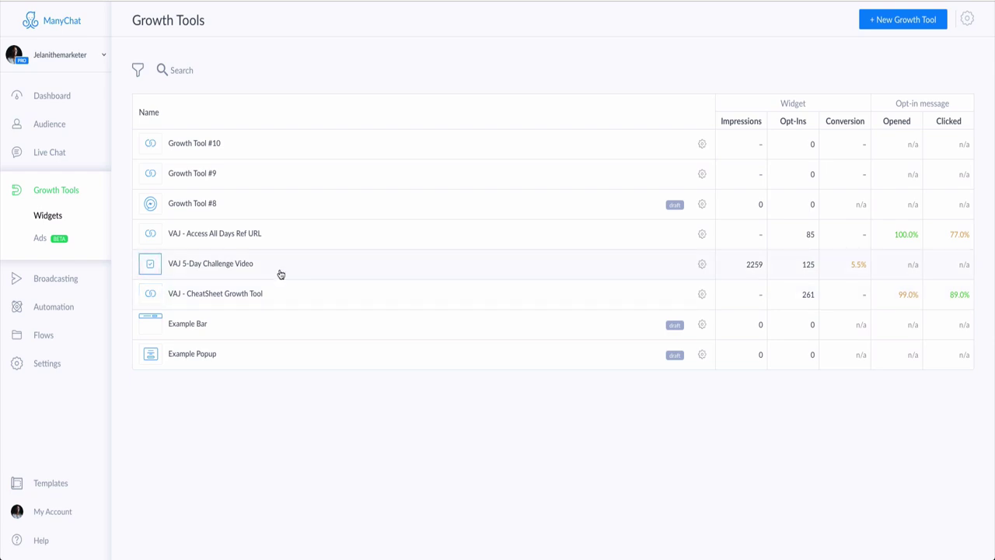
# Look into the VAJ - Access All Days and VAJ - CheatSheet Ref URL tools in turn.
pyautogui.click(282, 247)
pyautogui.scroll(1, 652, 257)
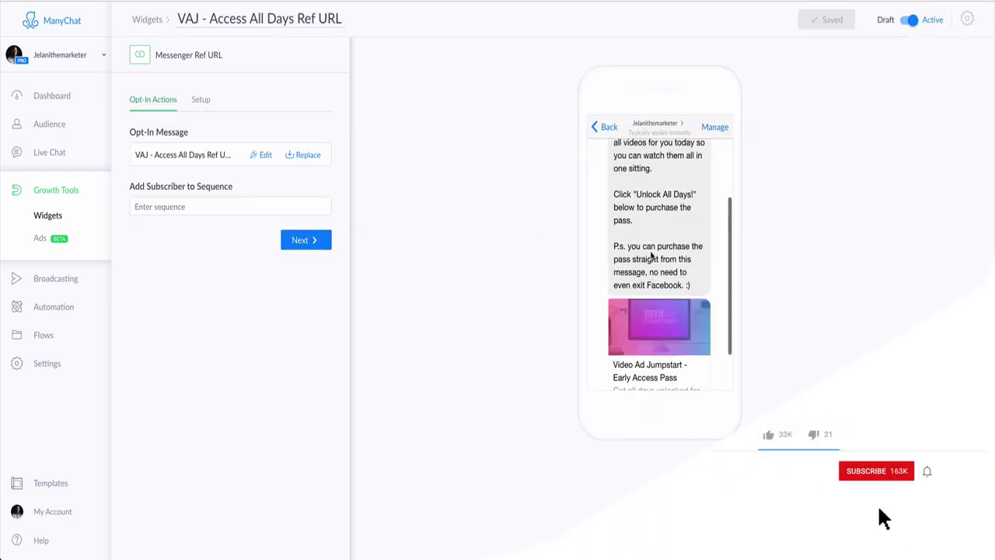
pyautogui.scroll(2, 651, 256)
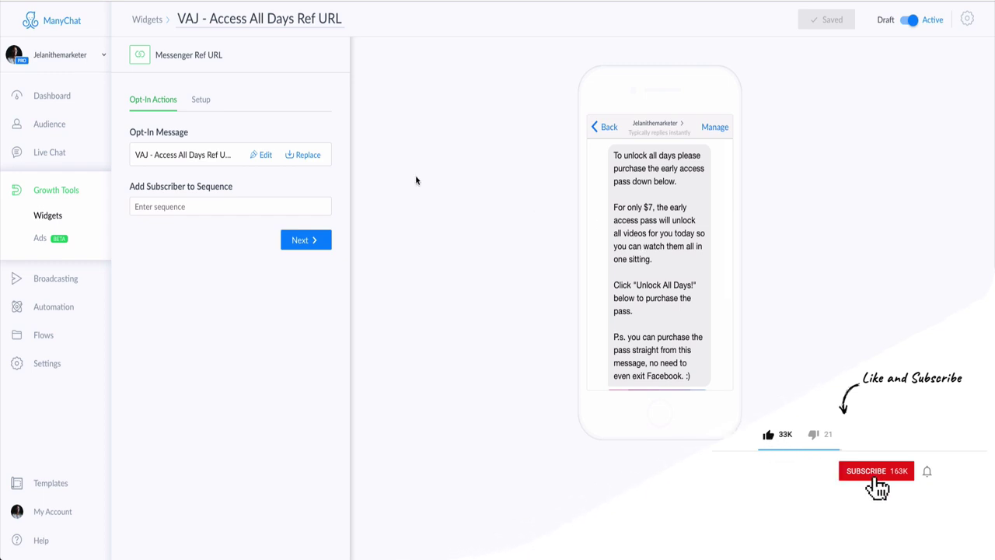
pyautogui.click(149, 21)
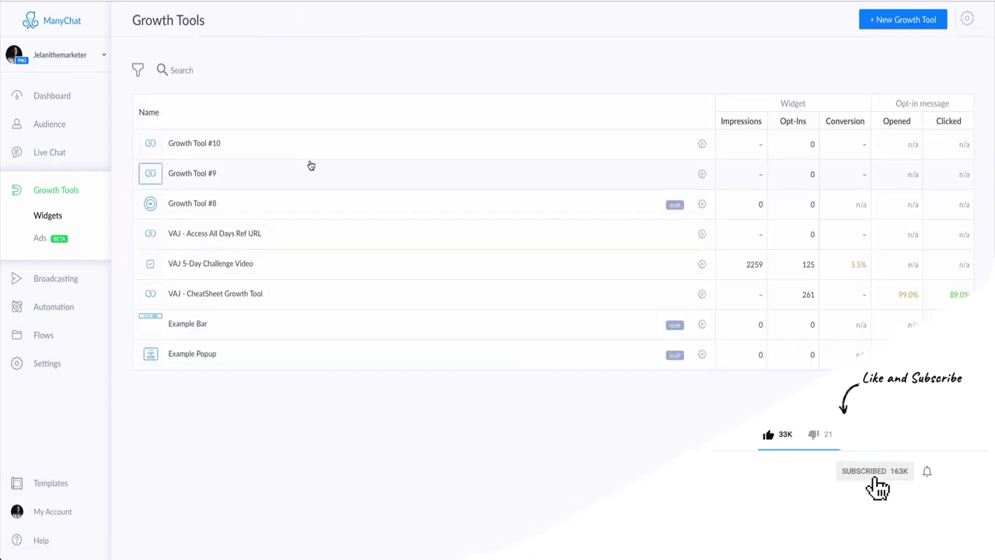
pyautogui.click(297, 291)
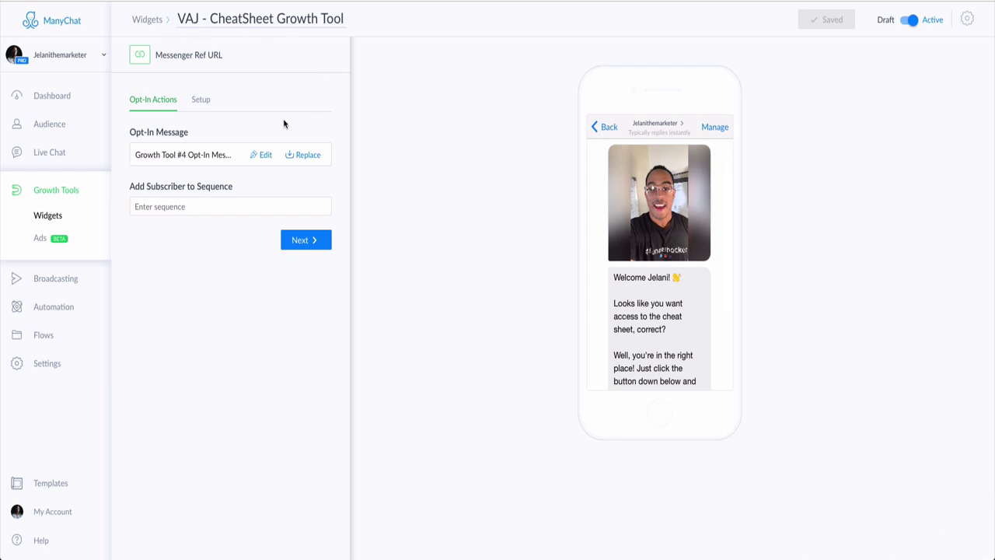
pyautogui.click(142, 21)
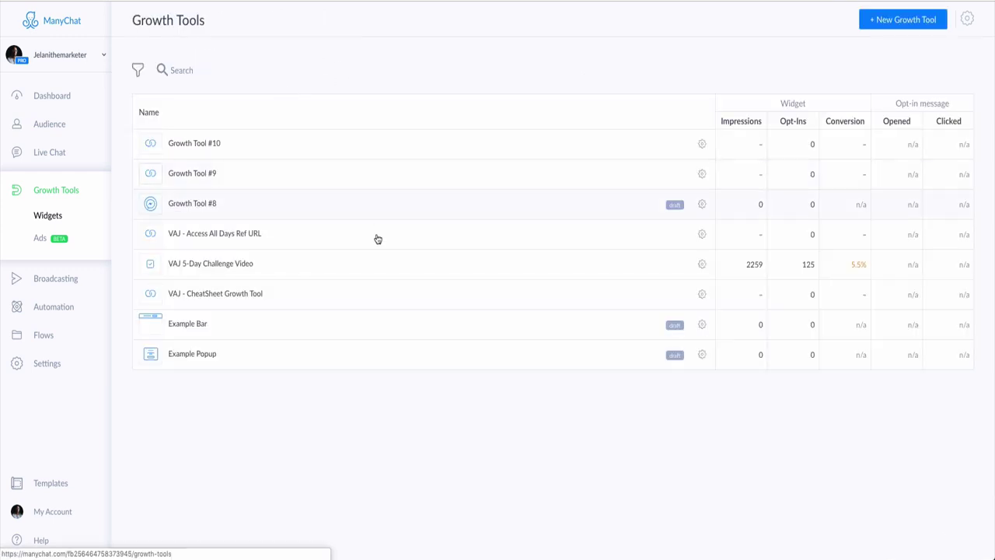
# Review the VAJ - Access All Days opt-in message selling a $7 early access pass.
pyautogui.click(251, 235)
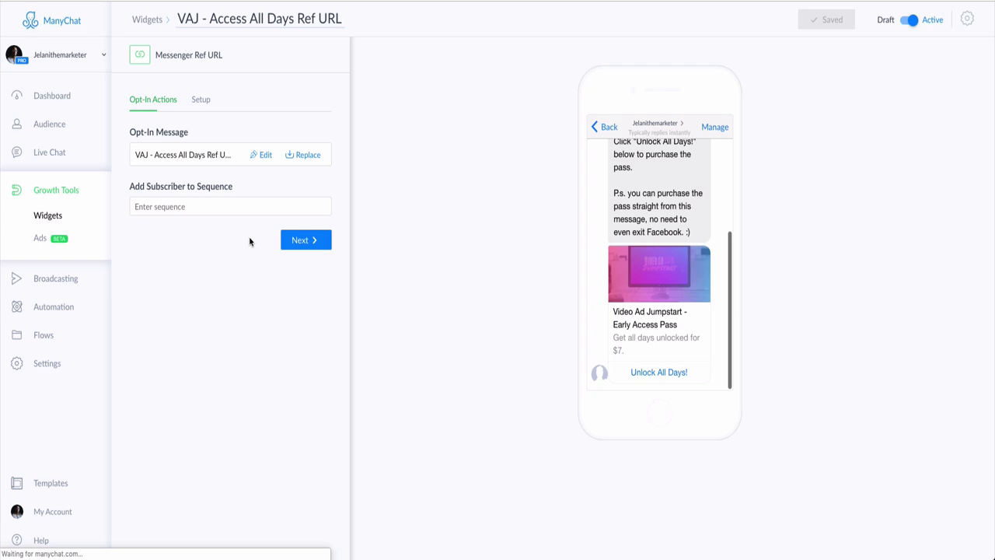
pyautogui.scroll(5, 657, 280)
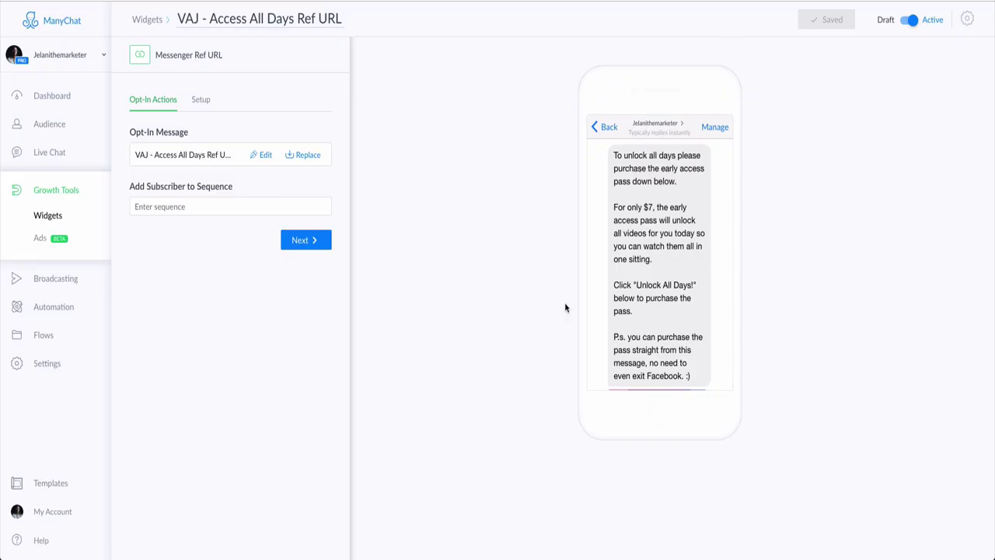
pyautogui.scroll(-3, 666, 220)
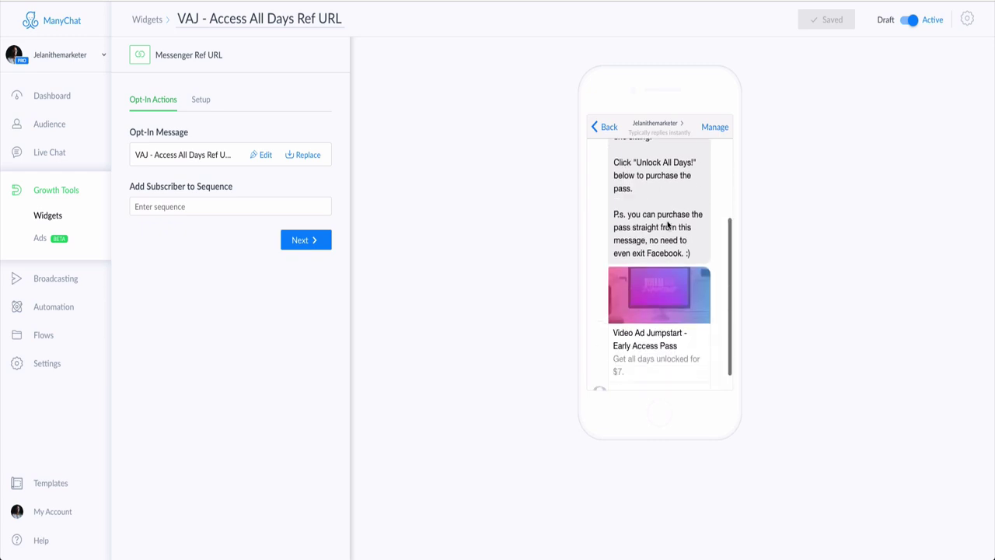
pyautogui.scroll(3, 666, 221)
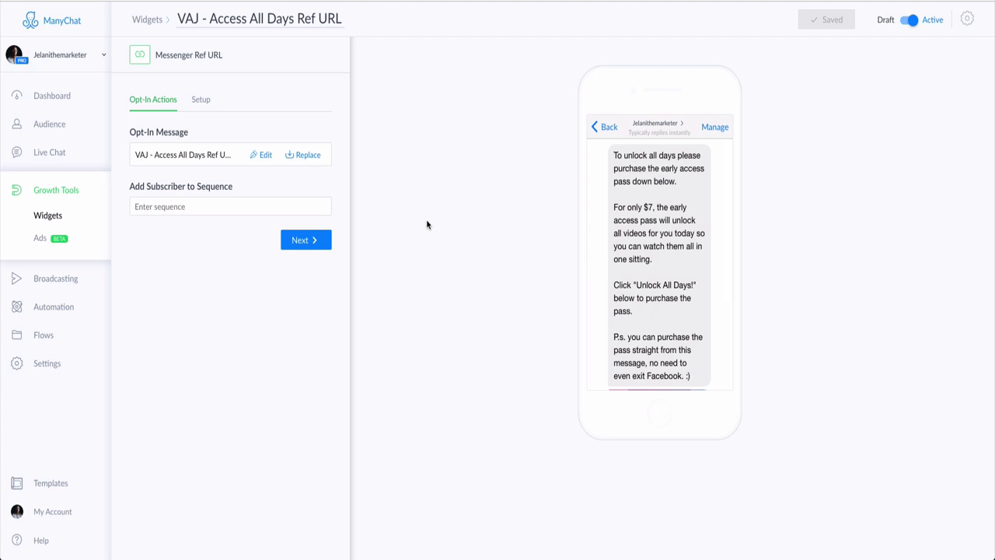
pyautogui.scroll(-1, 673, 273)
pyautogui.scroll(-3, 661, 269)
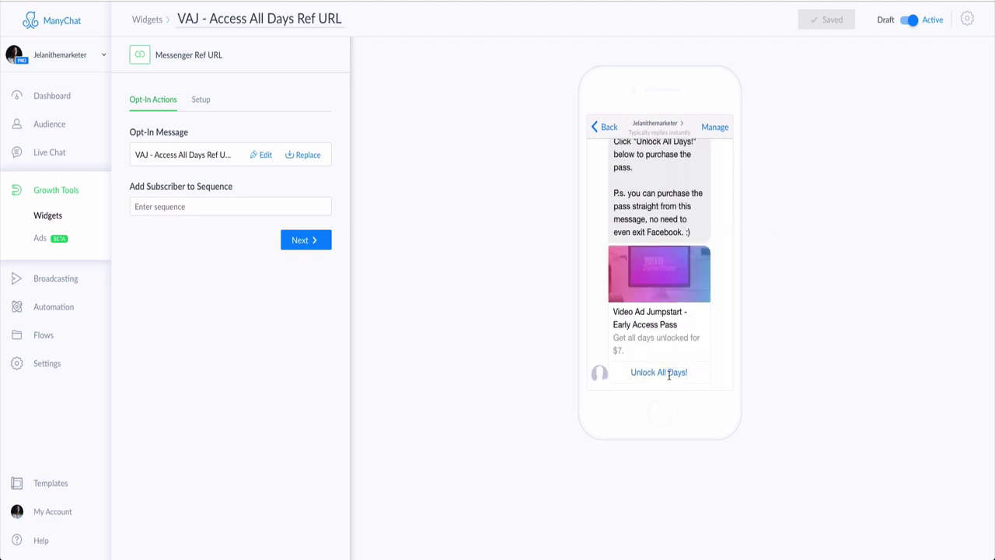
pyautogui.click(161, 30)
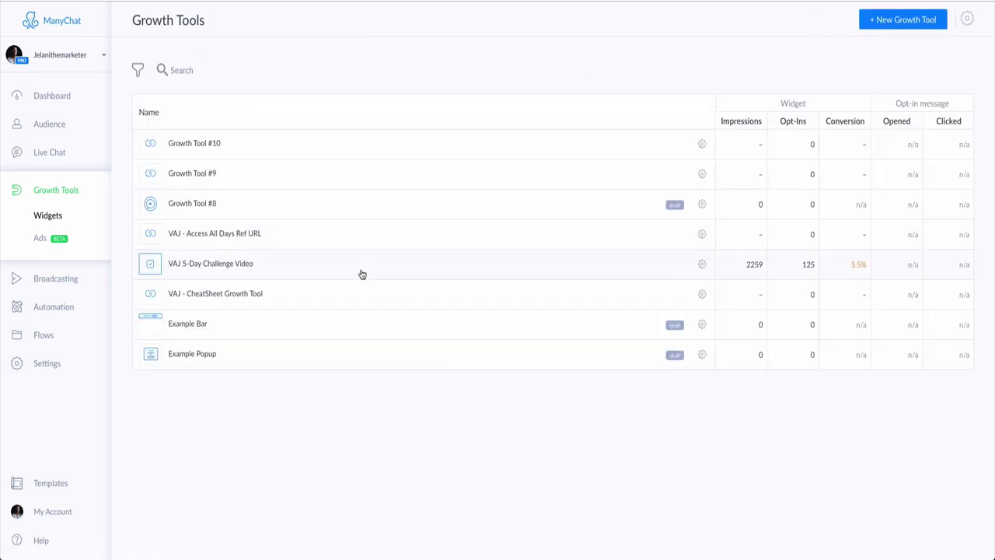
pyautogui.click(260, 295)
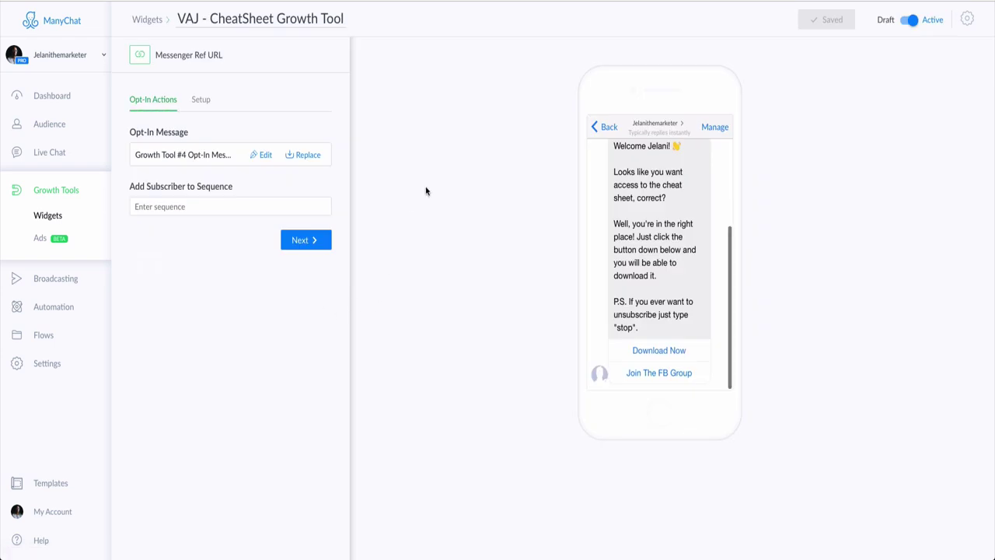
pyautogui.scroll(2, 682, 318)
pyautogui.scroll(2, 653, 233)
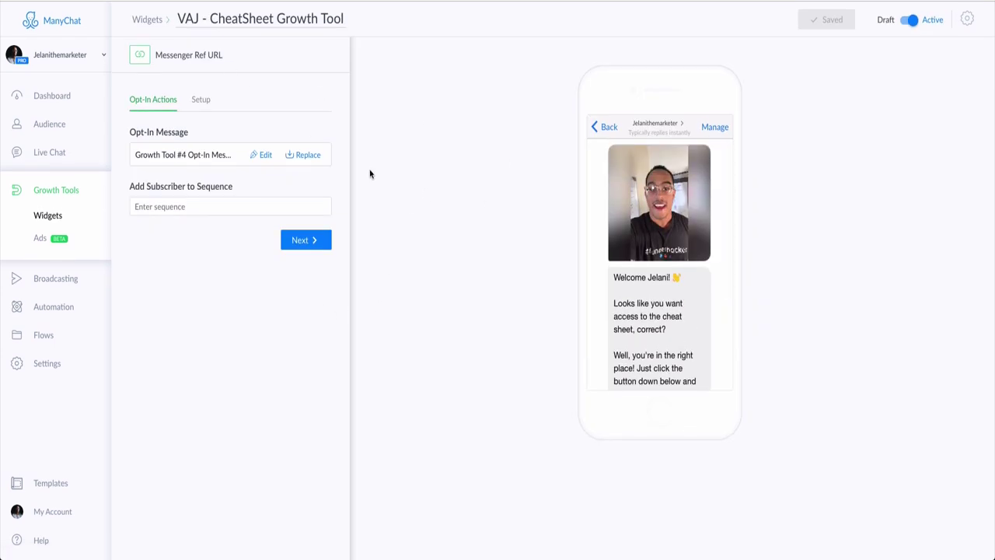
pyautogui.scroll(-2, 643, 280)
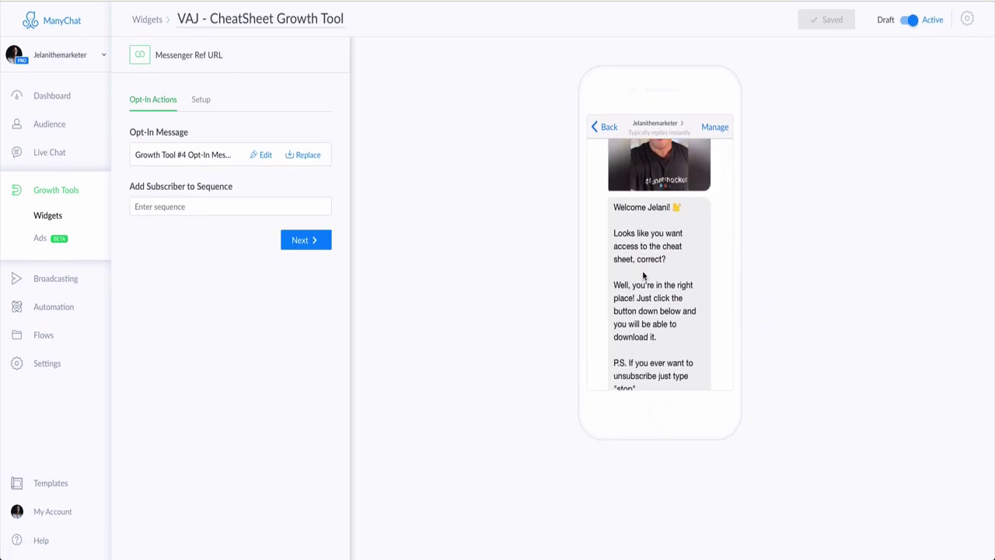
pyautogui.scroll(-1, 642, 280)
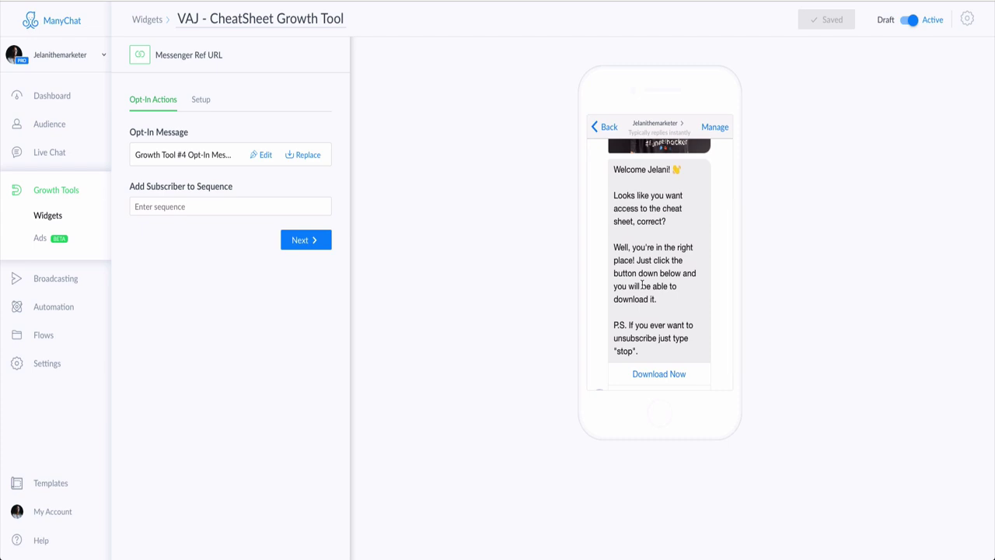
pyautogui.scroll(-1, 650, 262)
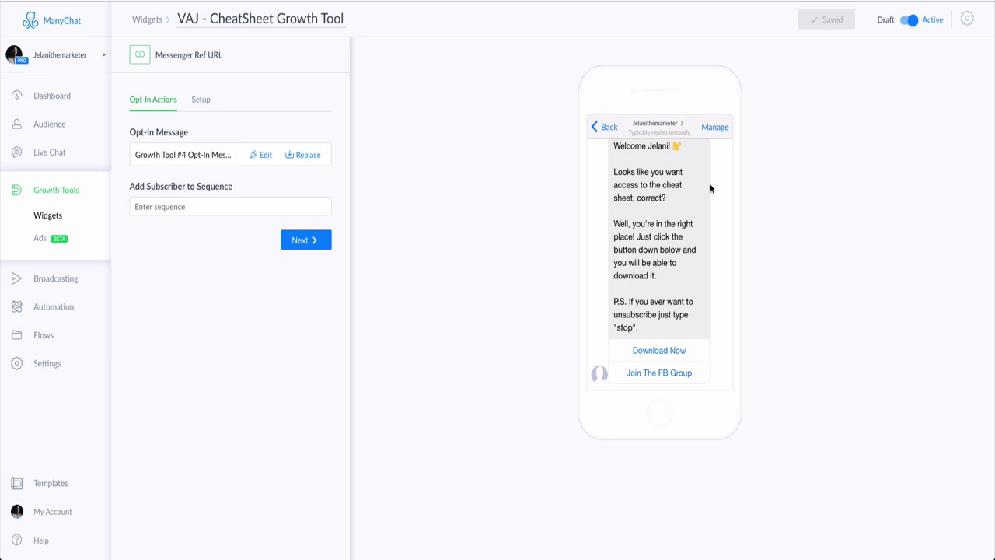
pyautogui.scroll(3, 675, 222)
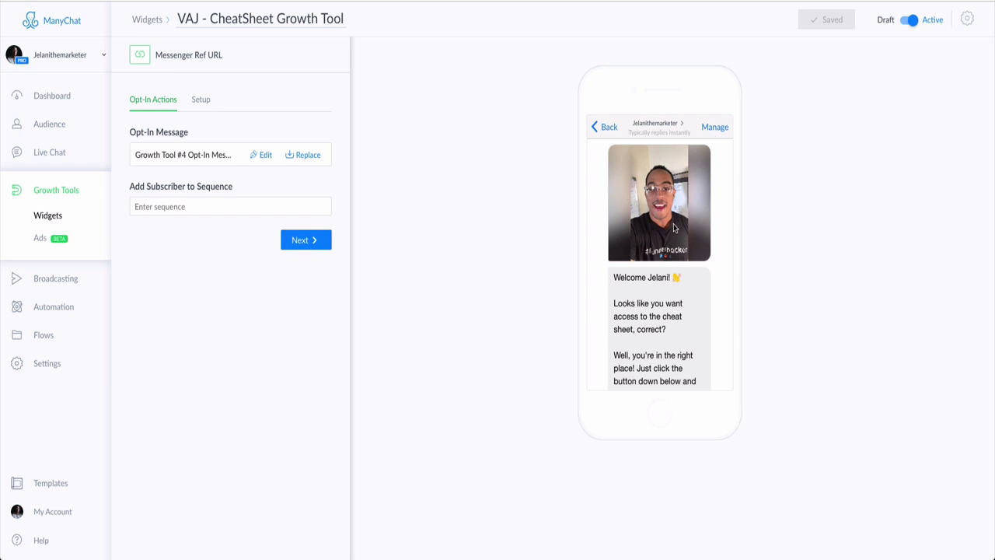
pyautogui.scroll(-3, 675, 224)
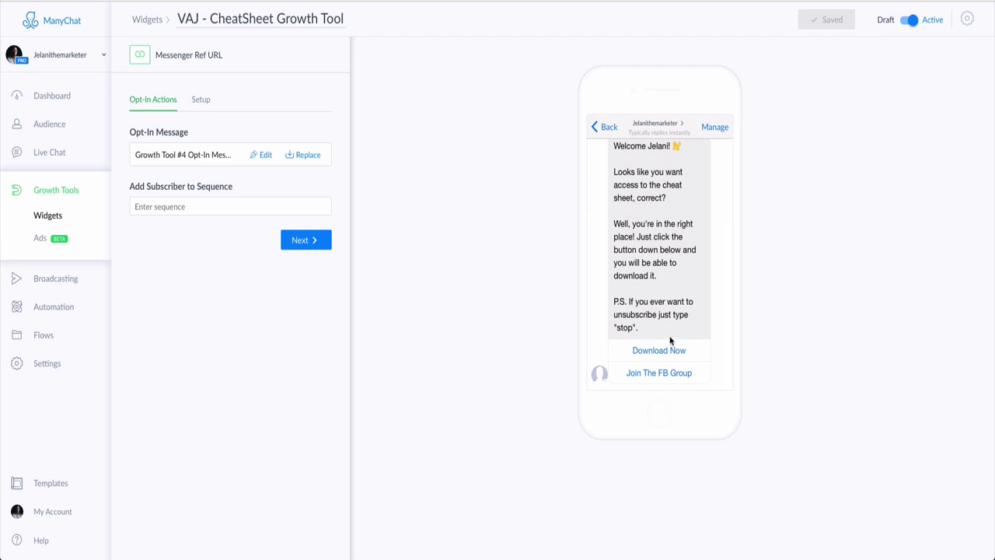
pyautogui.scroll(3, 665, 342)
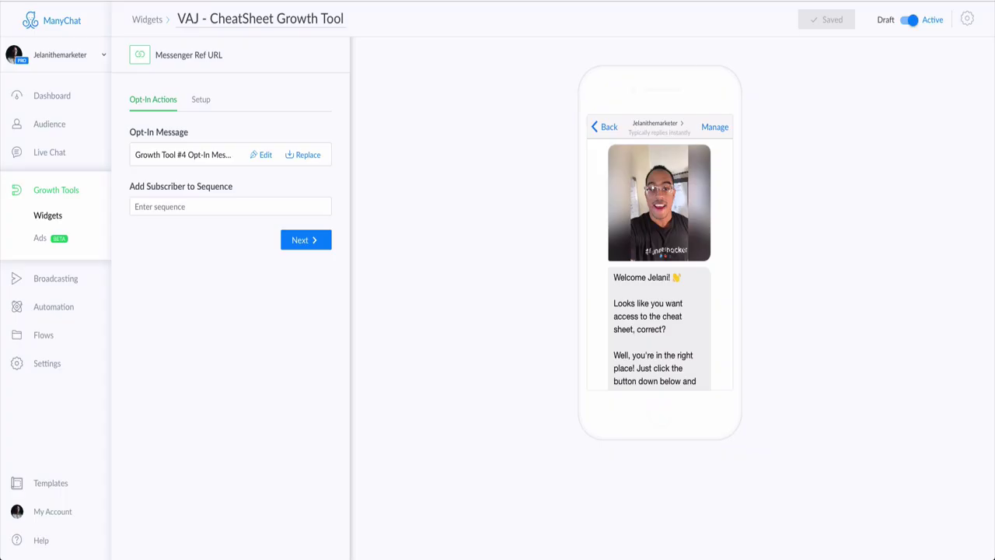
pyautogui.scroll(-3, 666, 326)
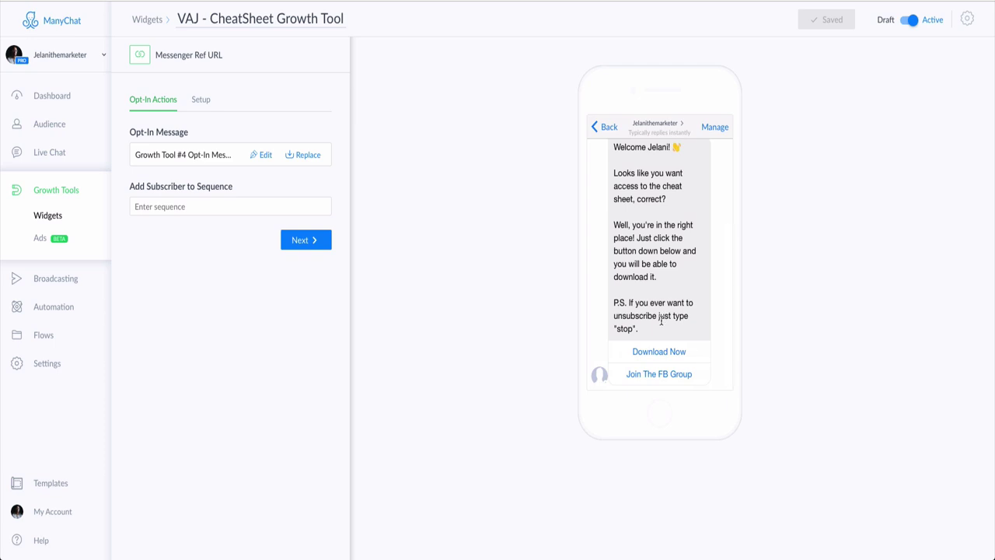
# Go to the Dashboard's Bot Stats section.
pyautogui.click(58, 127)
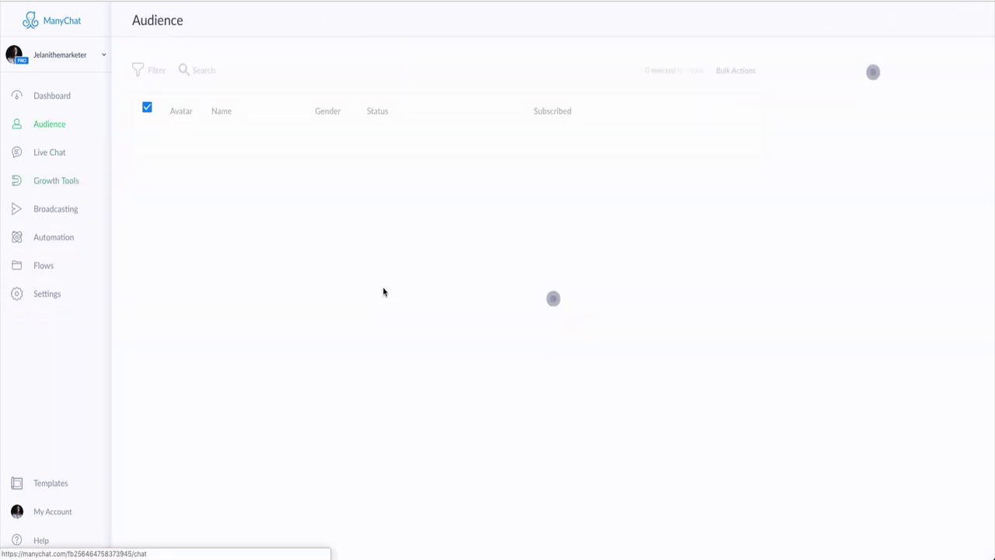
pyautogui.click(67, 96)
pyautogui.scroll(-2, 519, 272)
pyautogui.scroll(-1, 519, 272)
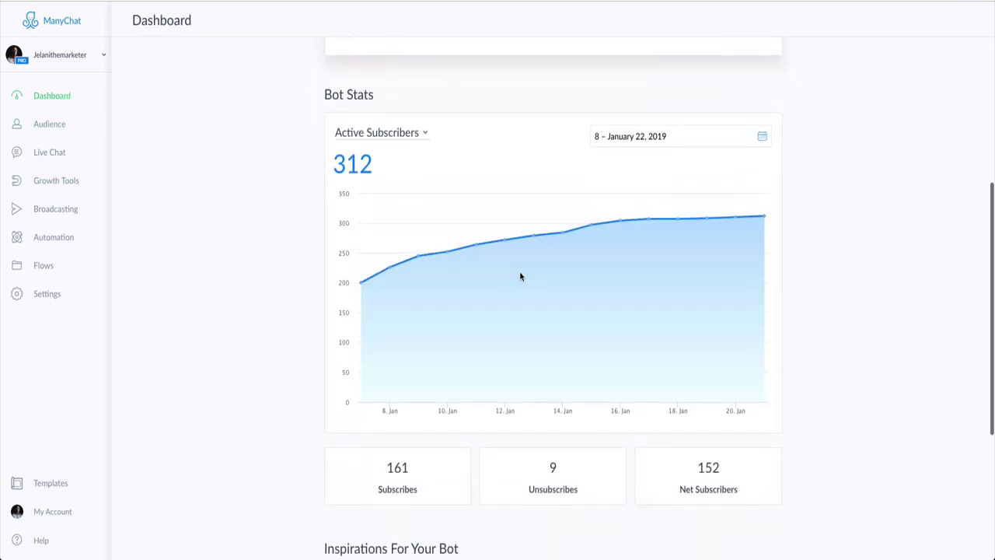
pyautogui.scroll(1, 519, 274)
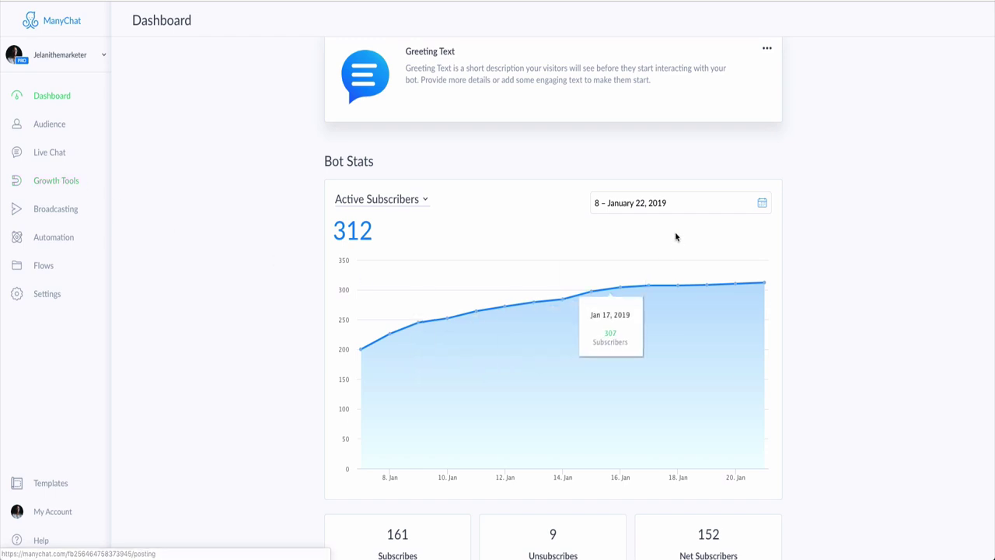
# Set the bot stats date range to January 1–22, 2019.
pyautogui.click(640, 206)
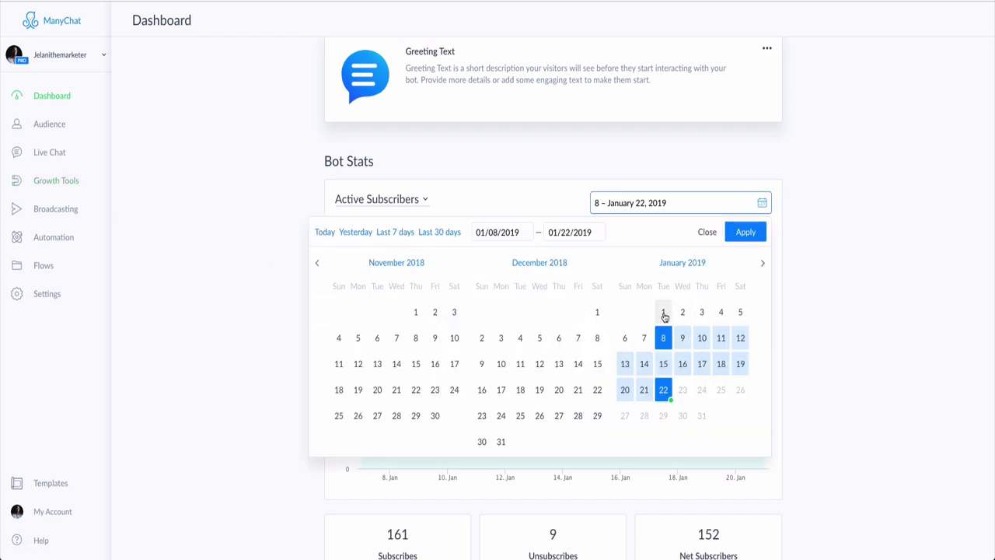
pyautogui.click(663, 311)
pyautogui.click(665, 390)
pyautogui.click(735, 236)
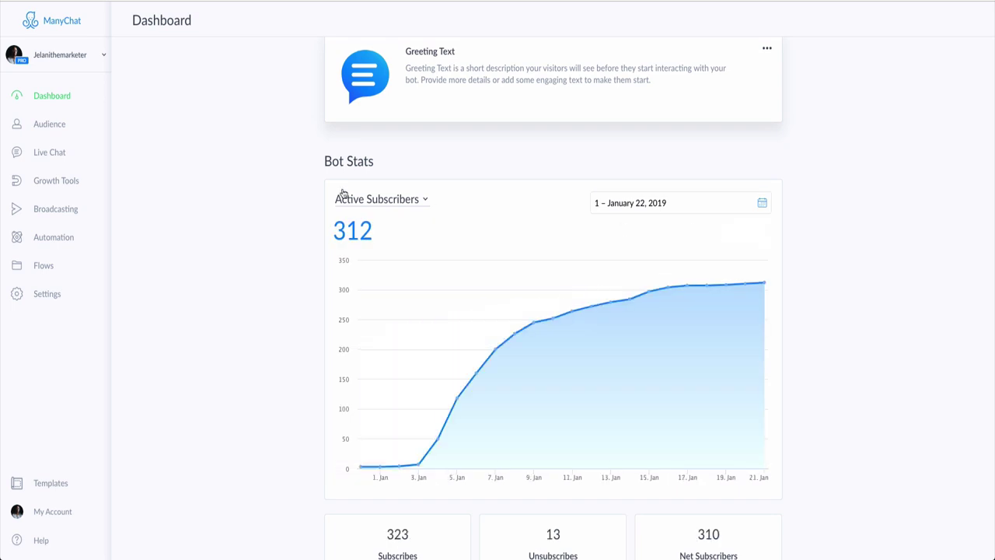